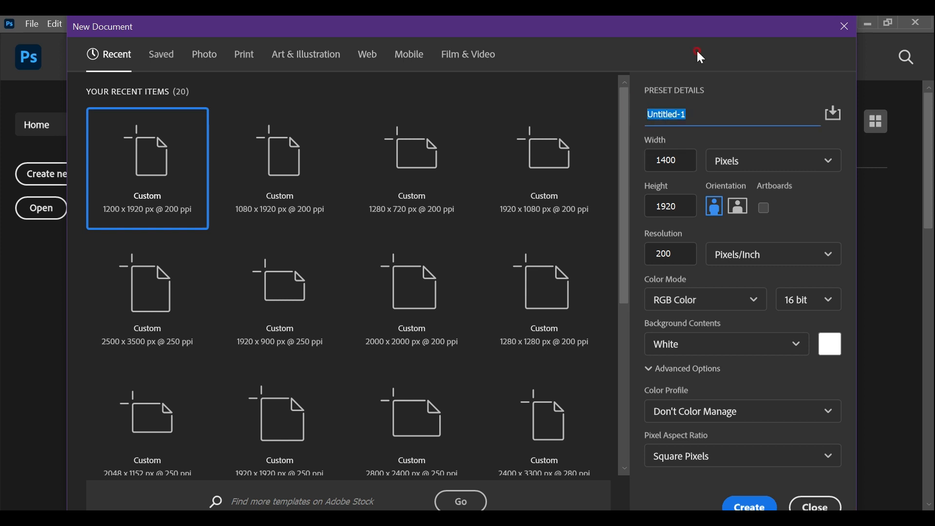
Create a 1400 x 1920 px, 200 ppi document named "Facial Makeup Photoshop"
type("Facial Makeup Photoshop")
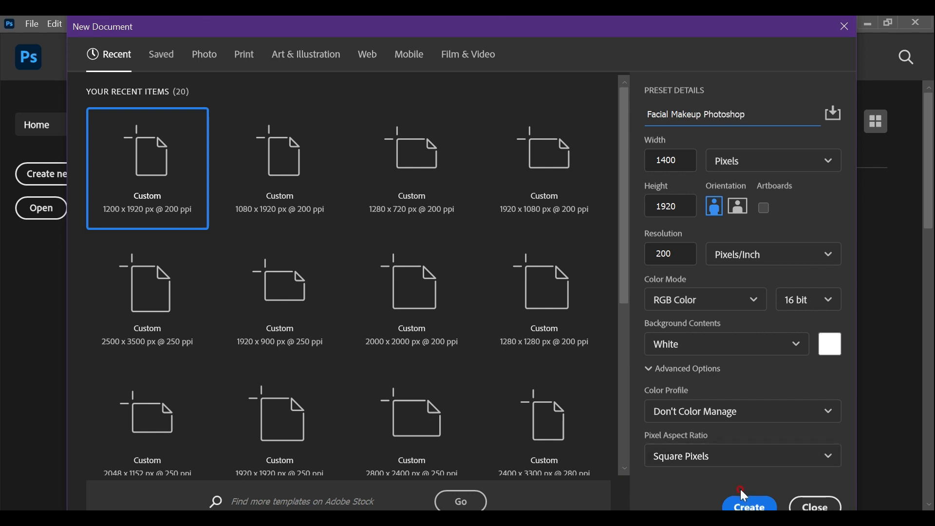
left_click(737, 503)
Open the portrait photo of the freckled woman and copy it into the Facial Makeup Photoshop document as a new layer
left_click(48, 23)
left_click(33, 50)
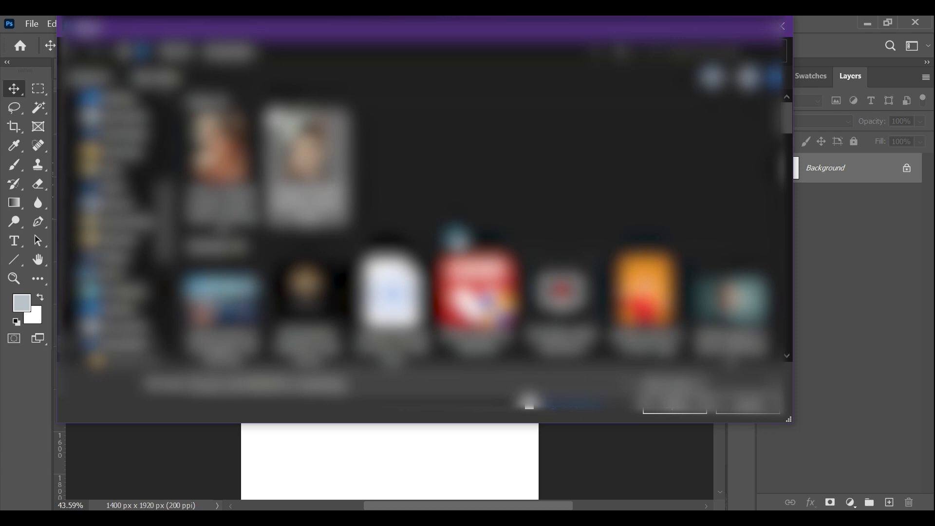
left_click(676, 404)
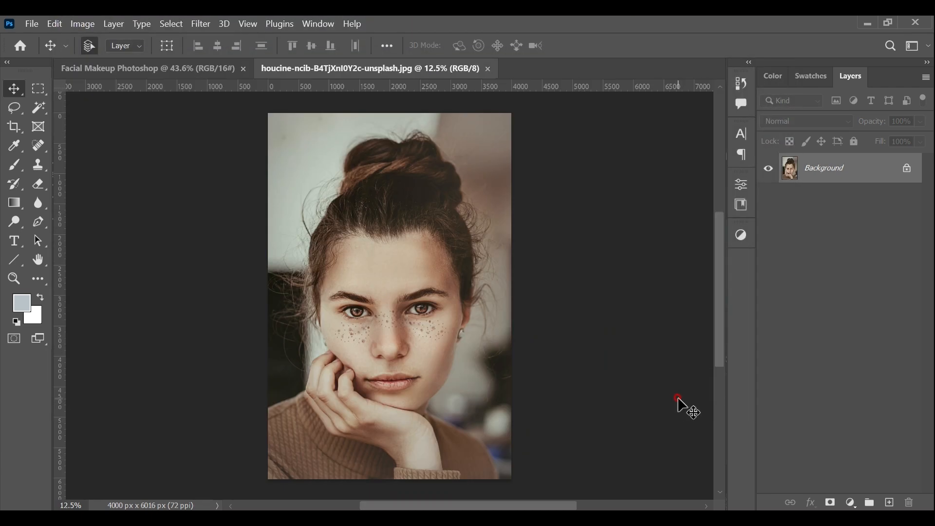
left_click_drag(193, 69, 366, 209)
left_click(495, 239)
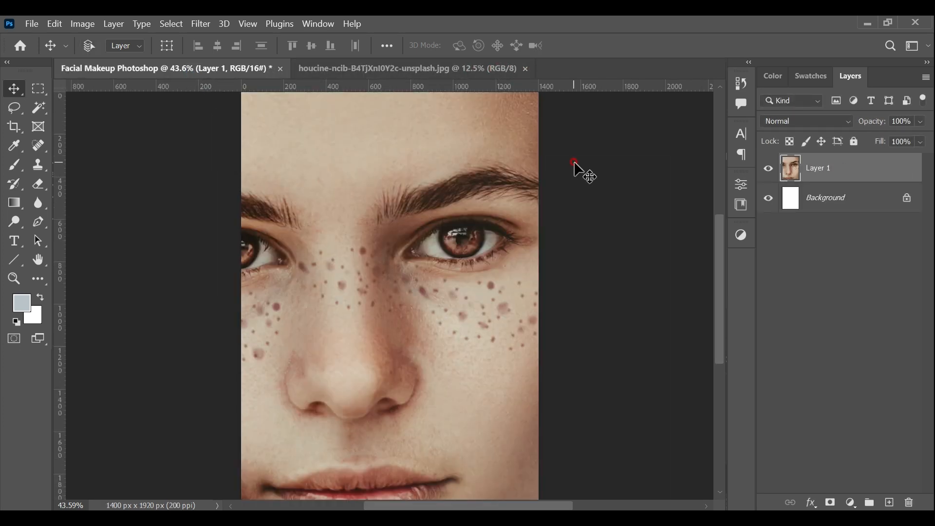
Scale the portrait layer down to about 35%, roughly 1420 px wide, and position it to fill the canvas
key("ctrl+t")
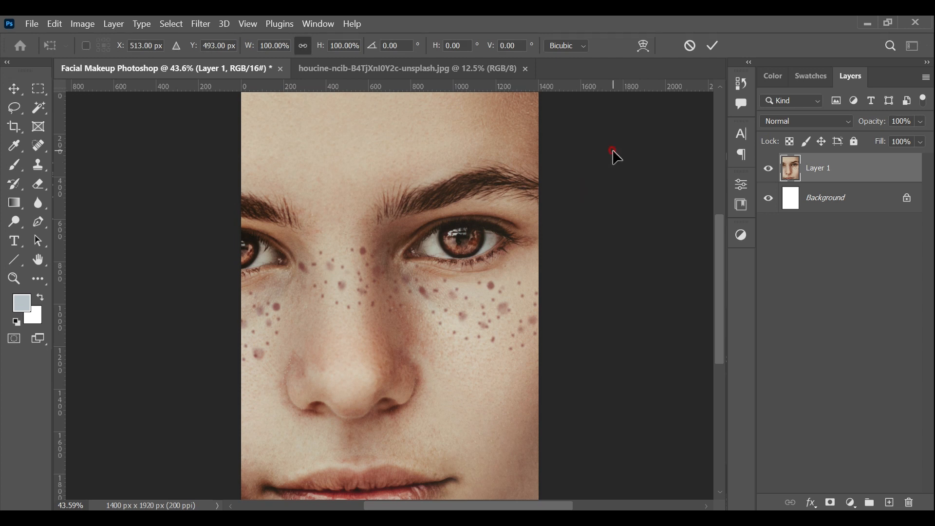
key("ctrl+minus")
key("ctrl+minus")
key("ctrl+minus")
left_click_drag(213, 498, 406, 304)
left_click_drag(425, 357, 464, 377)
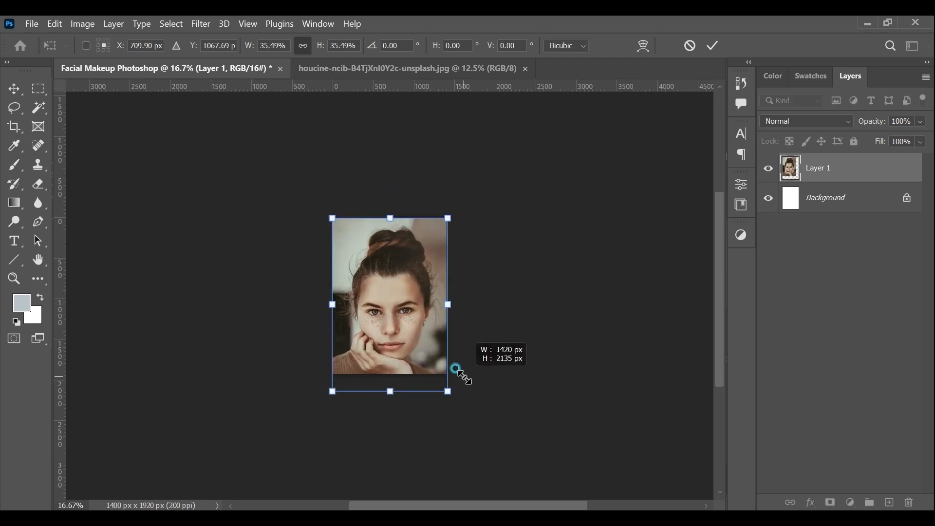
left_click(714, 45)
key("ctrl+0")
left_click_drag(413, 315, 419, 297)
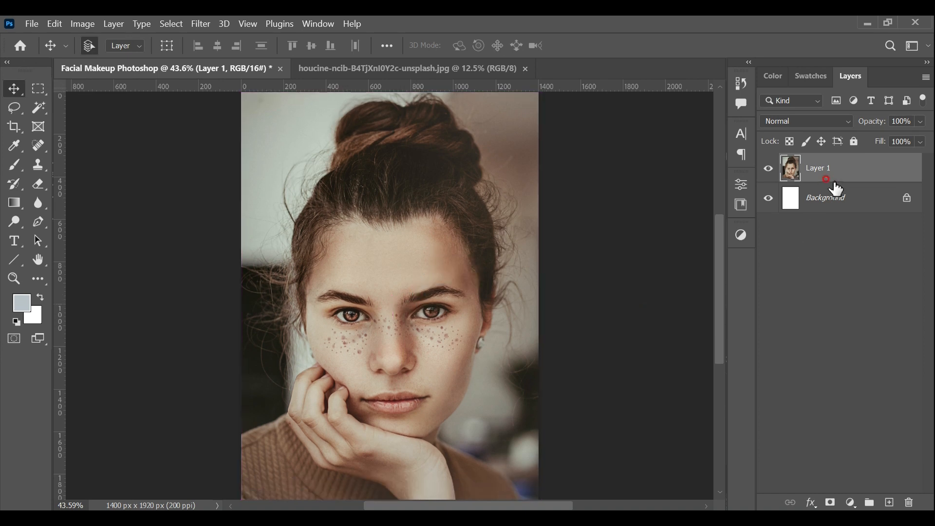
Duplicate the portrait layer and keep the copy active above the original for retouching
key("ctrl+j")
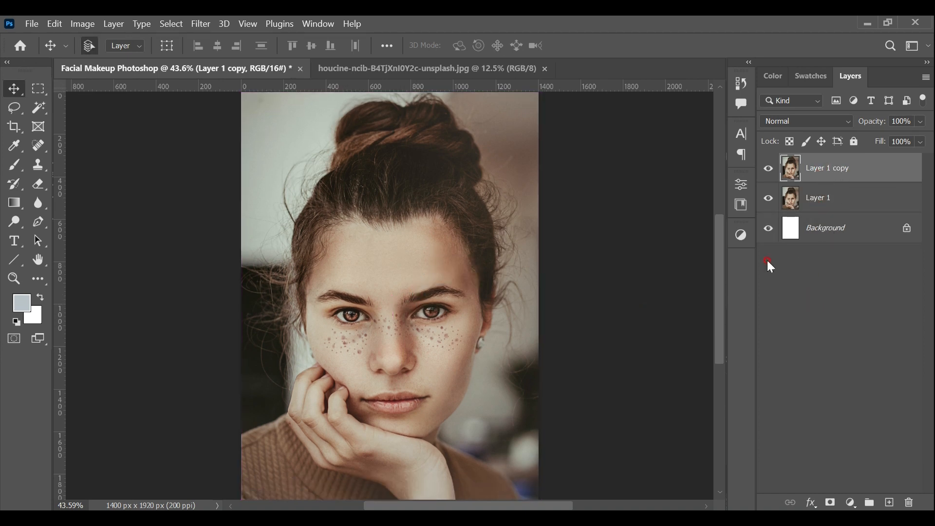
left_click(769, 199)
key("ctrl+plus")
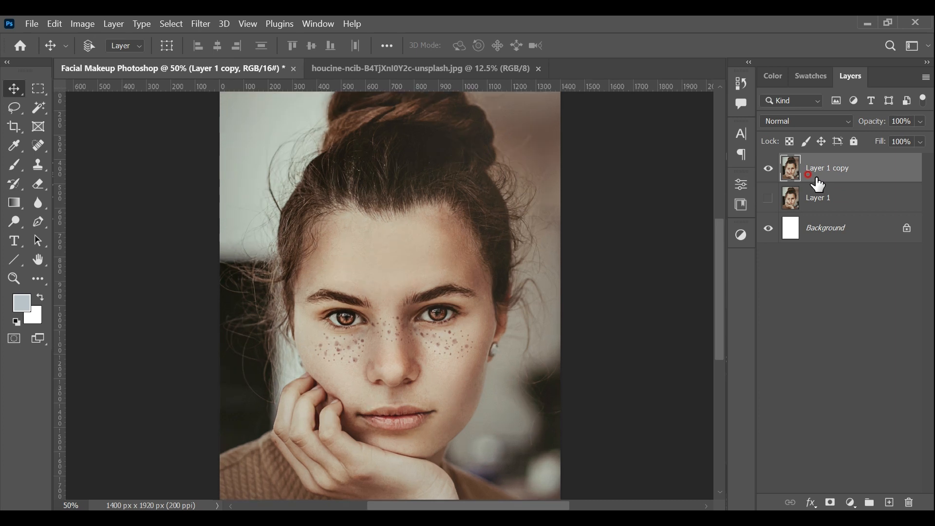
left_click(769, 198)
Choose the Spot Healing Brush with Normal mode and the Create Texture type for retouching the face
left_click(34, 147)
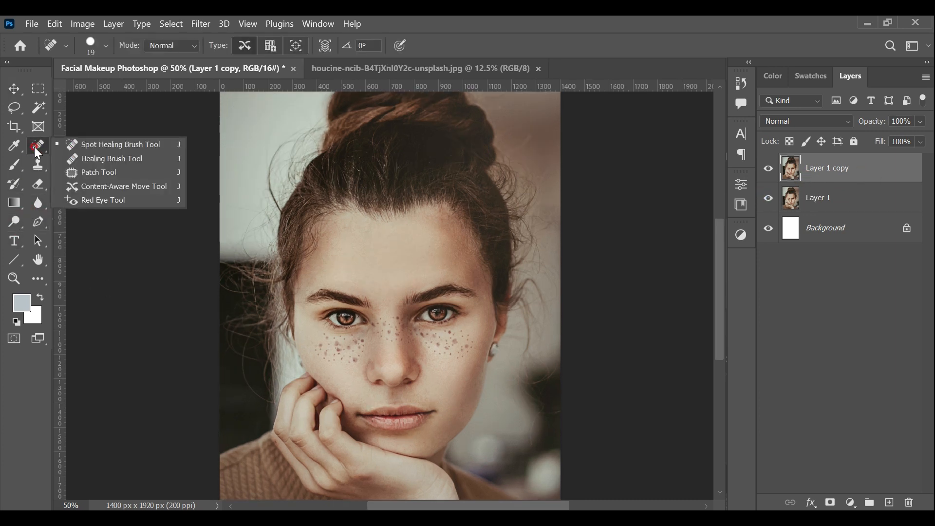
left_click(62, 147)
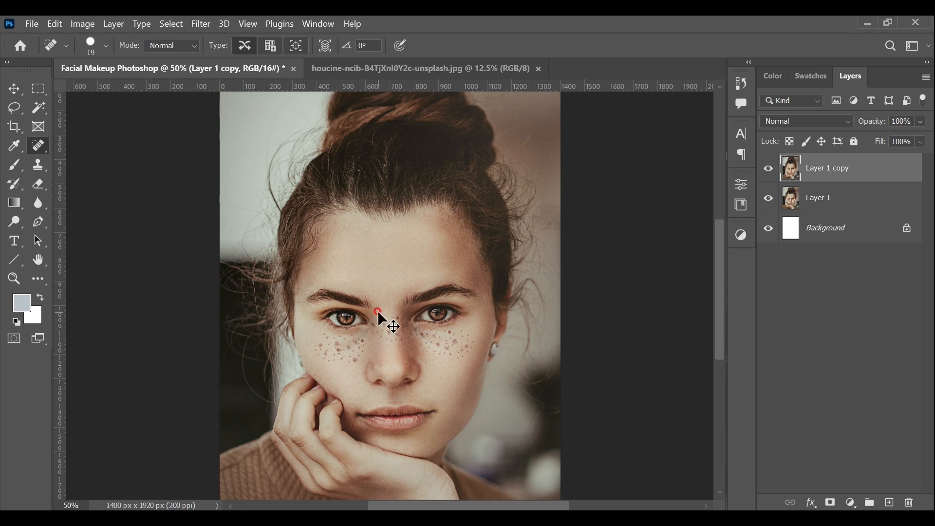
key("ctrl+plus")
key("ctrl+plus")
left_click_drag(346, 261, 378, 202)
left_click(170, 43)
left_click(169, 42)
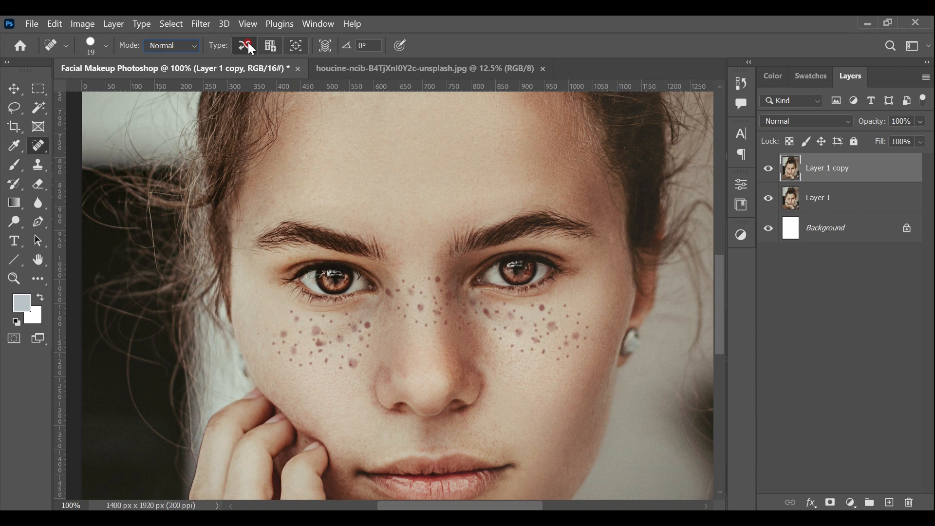
left_click(267, 43)
Set the healing brush size to 48 px and reduce its hardness
left_click(104, 44)
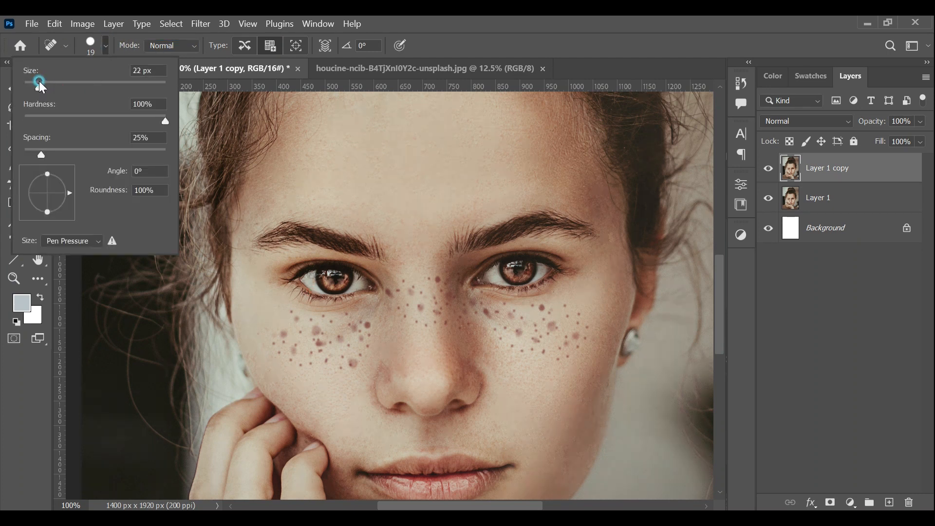
left_click_drag(46, 82, 55, 83)
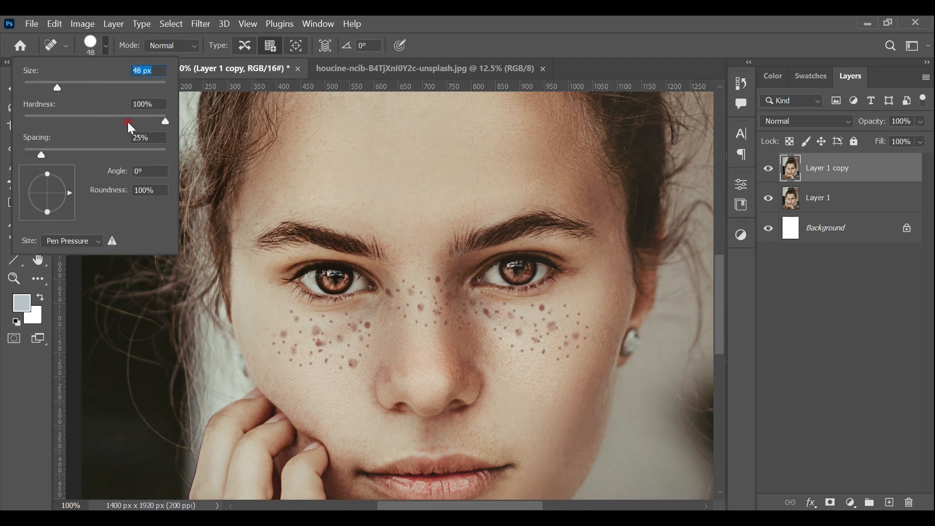
left_click_drag(146, 122, 142, 121)
left_click(568, 19)
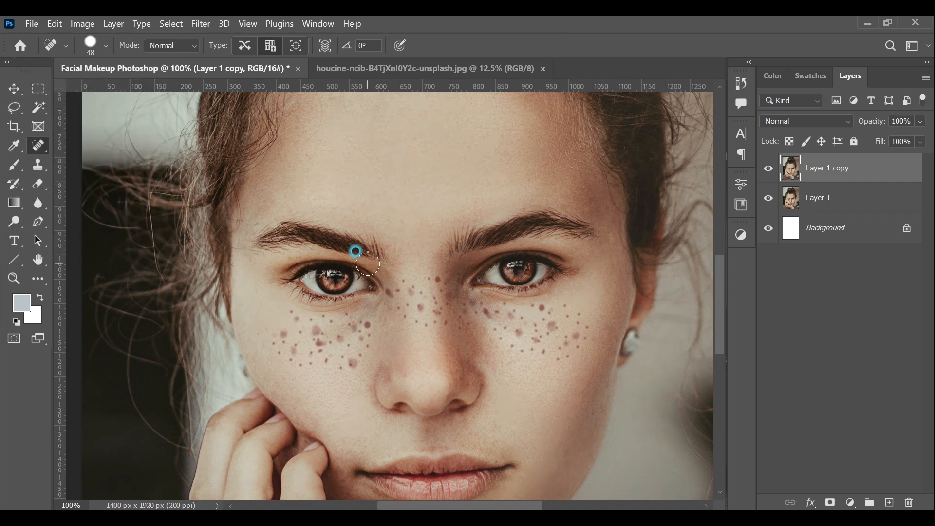
Heal away the freckles on the cheek beside the woman's raised hand with the Spot Healing Brush
left_click(366, 325)
left_click(284, 335)
left_click(278, 344)
left_click(284, 346)
left_click(296, 361)
left_click(347, 365)
left_click(329, 359)
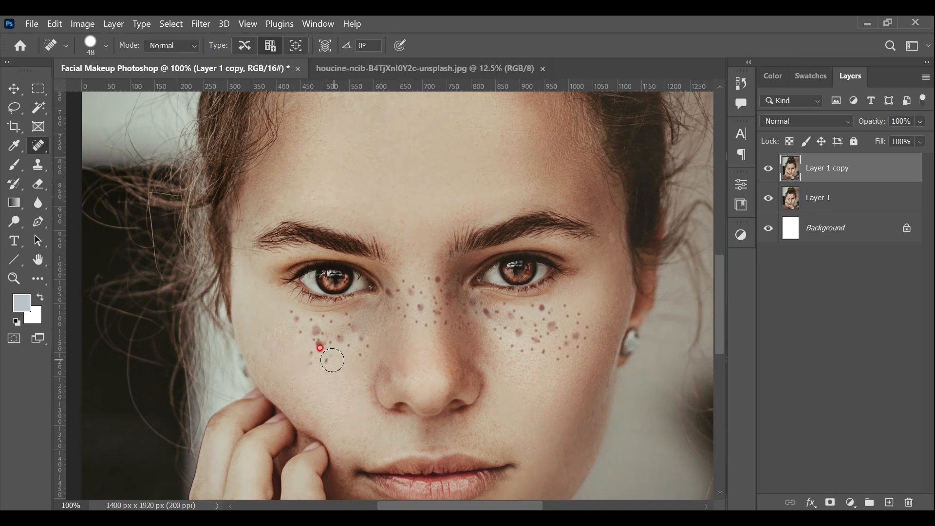
left_click(313, 359)
left_click(318, 343)
left_click(315, 329)
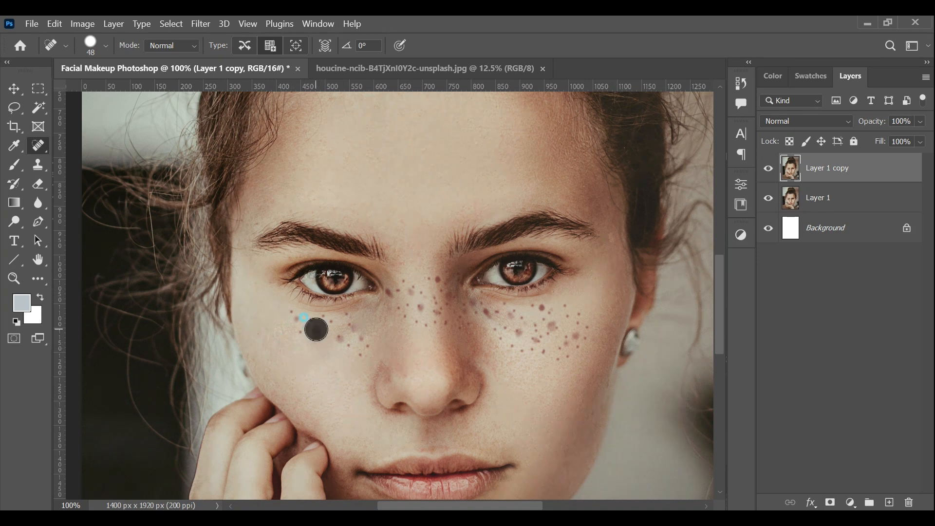
left_click(294, 320)
left_click(300, 326)
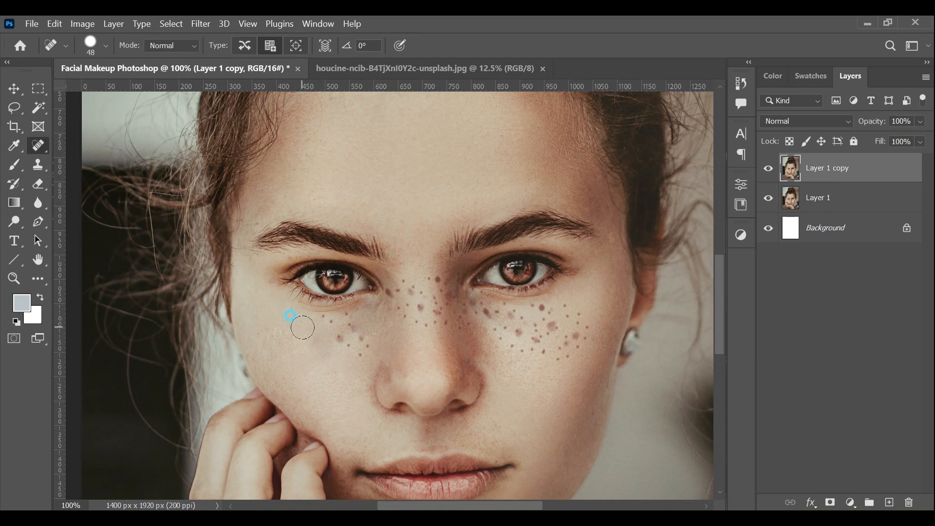
left_click(325, 324)
left_click(349, 322)
left_click(361, 348)
left_click(347, 344)
Heal away the freckles on the opposite cheek, on the side of the visible earring
left_click(581, 330)
left_click(583, 331)
left_click(571, 310)
left_click(568, 340)
left_click(561, 354)
left_click(547, 328)
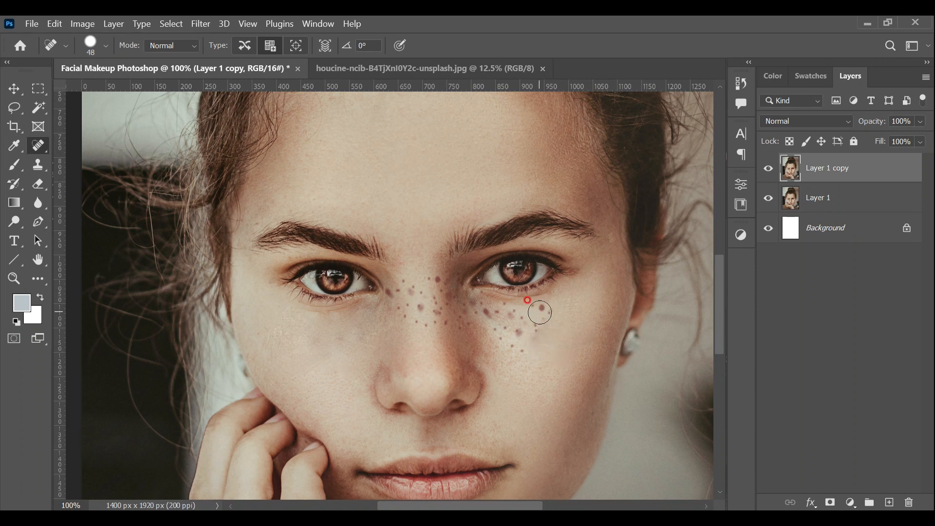
left_click(537, 330)
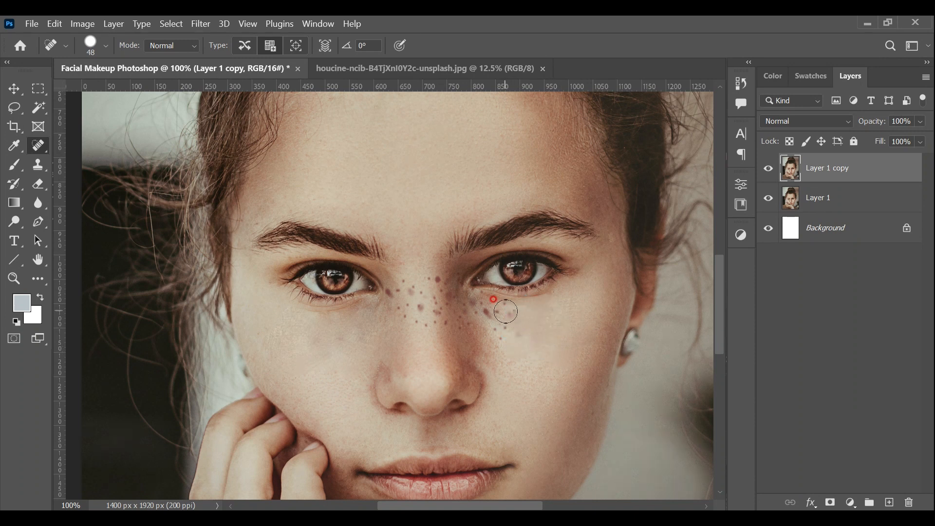
left_click(498, 333)
left_click(486, 314)
left_click(476, 308)
Heal the central freckles on the bridge of the nose, adjusting the brush size to suit the spots
key("bracketleft")
key("bracketleft")
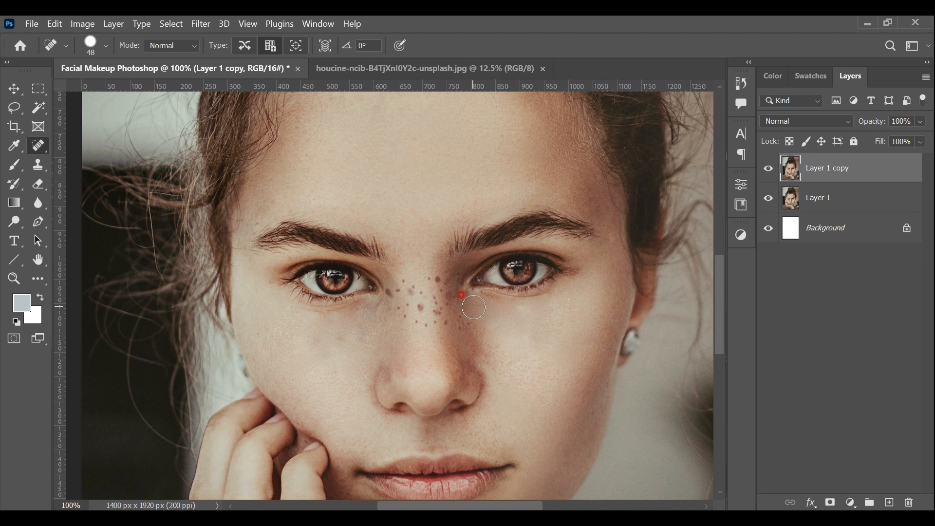
key("bracketleft")
left_click(431, 277)
left_click(414, 290)
key("bracketright")
key("bracketright")
key("bracketright")
key("bracketright")
key("bracketright")
left_click(421, 302)
left_click(424, 323)
Reduce the healing brush to about 20 px and remove the small remaining freckles along both sides of the nose bridge
key("bracketleft")
key("bracketleft")
key("bracketleft")
key("bracketleft")
key("bracketleft")
key("bracketleft")
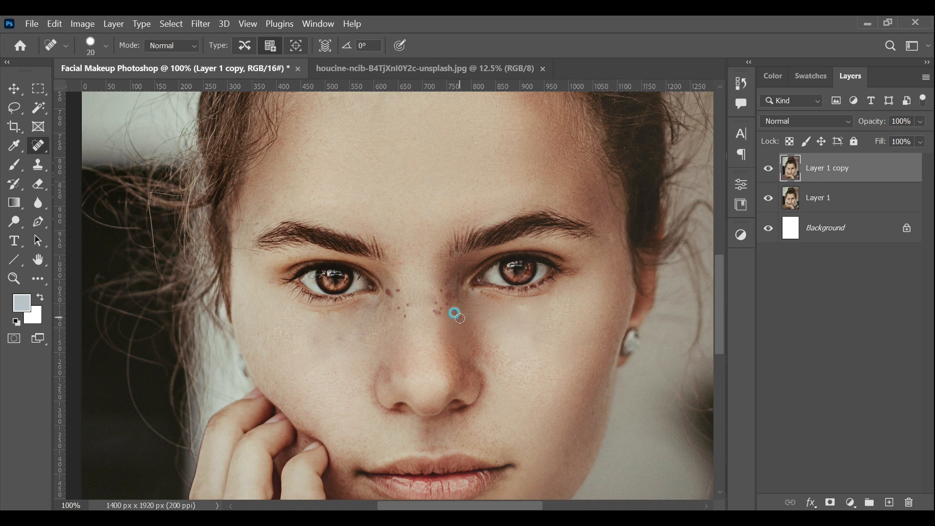
left_click(452, 294)
left_click(448, 304)
left_click(441, 309)
left_click(442, 291)
left_click(438, 307)
key("bracketleft")
left_click(437, 311)
left_click(457, 298)
left_click(402, 292)
left_click(405, 317)
key("bracketright")
key("bracketright")
key("bracketright")
left_click(388, 291)
key("bracketleft")
Heal the marks on both sides of the nose just above the nostrils with a 25 px brush
left_click(459, 379)
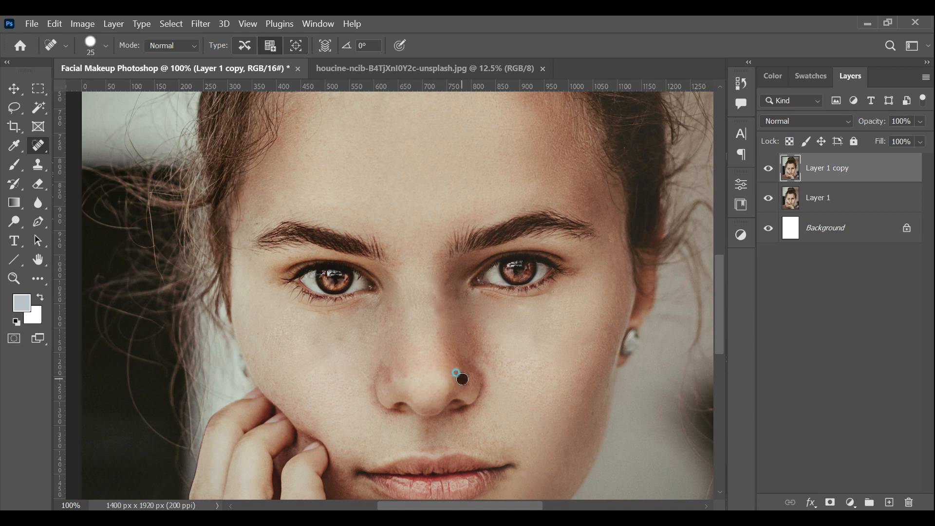
left_click(466, 363)
left_click(390, 376)
left_click(401, 373)
Heal the blemishes above the upper lip and on the earring-side cheek with the 25 px brush
left_click_drag(541, 357, 541, 252)
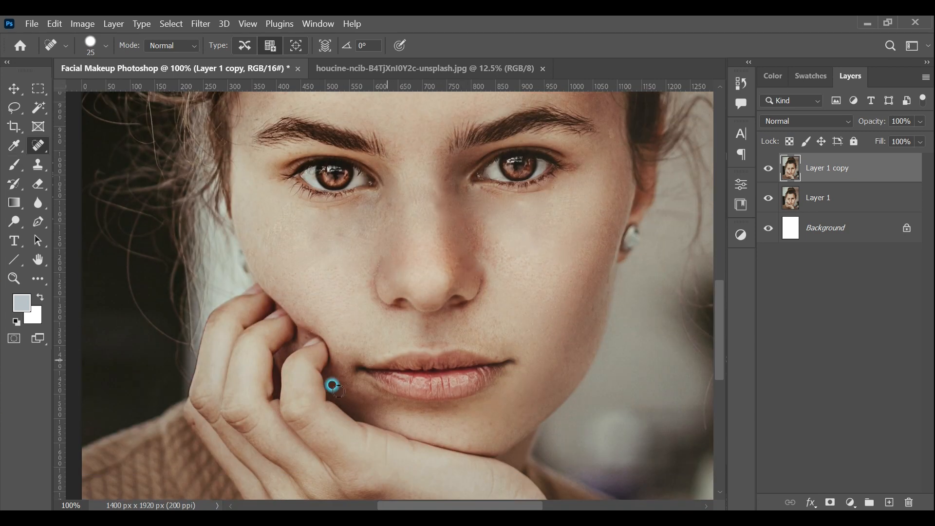
left_click(501, 351)
left_click(484, 337)
left_click(458, 325)
left_click(481, 227)
left_click(490, 242)
left_click(502, 252)
left_click(532, 257)
left_click(486, 253)
left_click(599, 261)
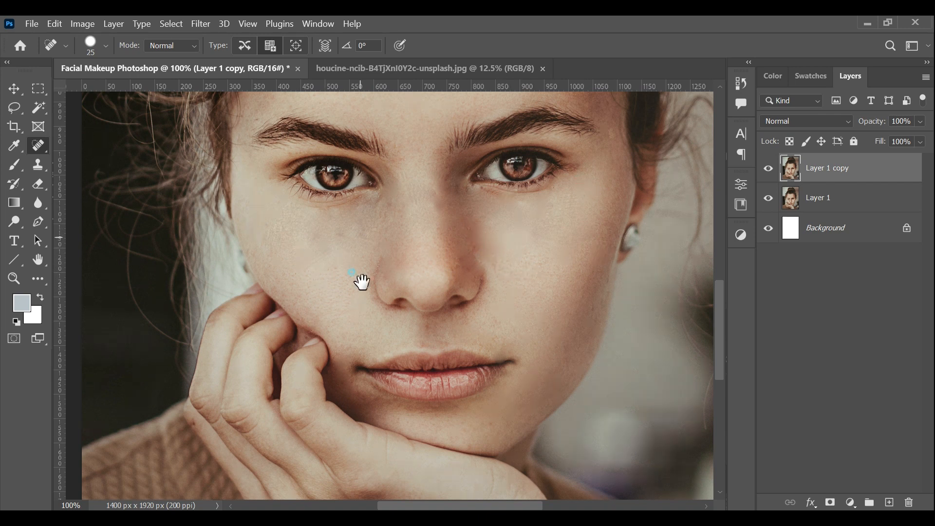
Heal the remaining small blemishes on the forehead and near the temples
left_click_drag(358, 233, 355, 404)
left_click(267, 269)
left_click(330, 168)
left_click(604, 303)
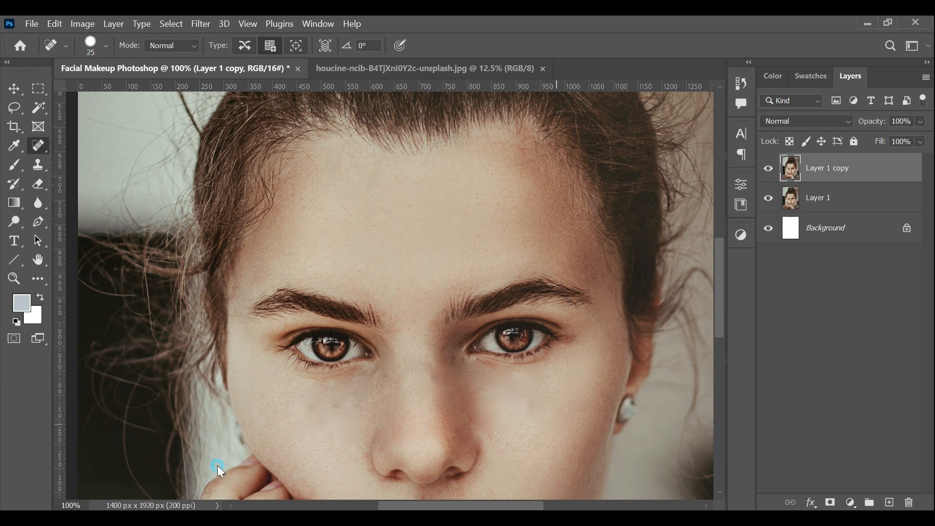
Duplicate the healed portrait layer and set the new copy's blending mode to Vivid Light
left_click(19, 86)
key("ctrl+0")
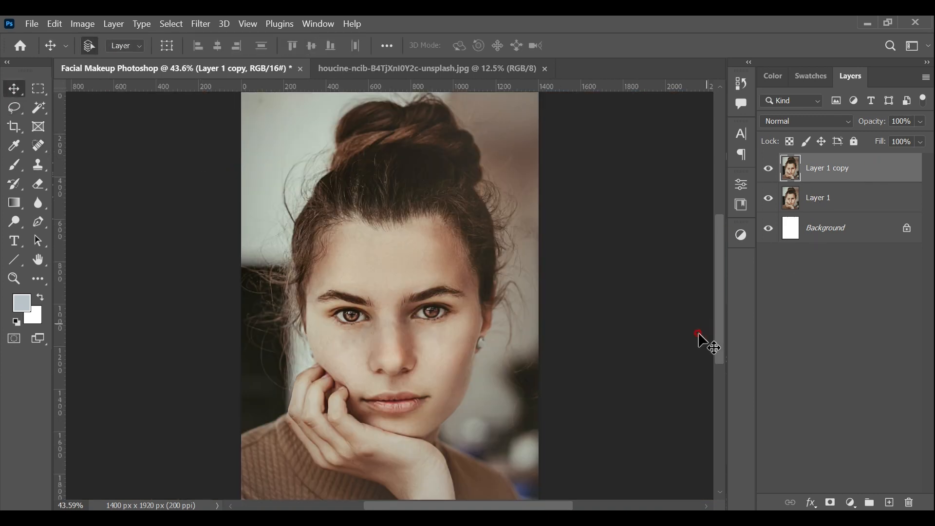
key("ctrl+j")
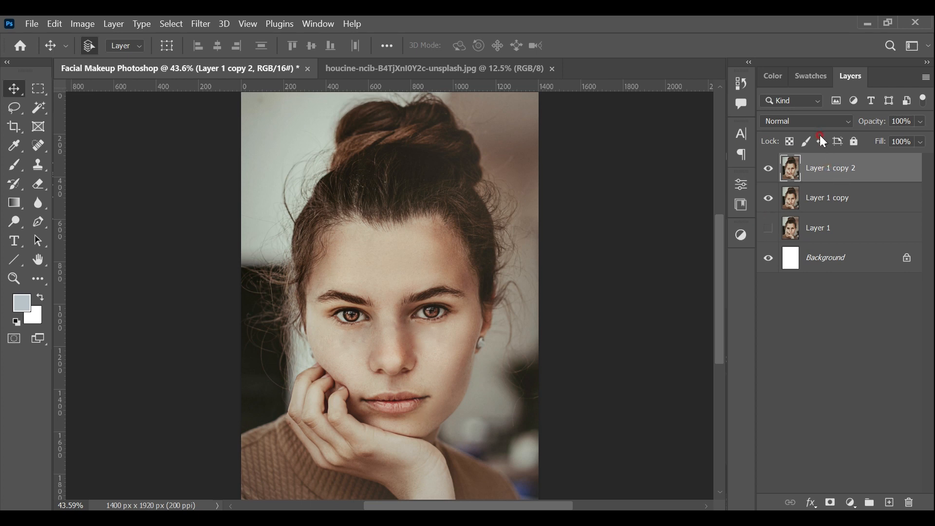
left_click(814, 122)
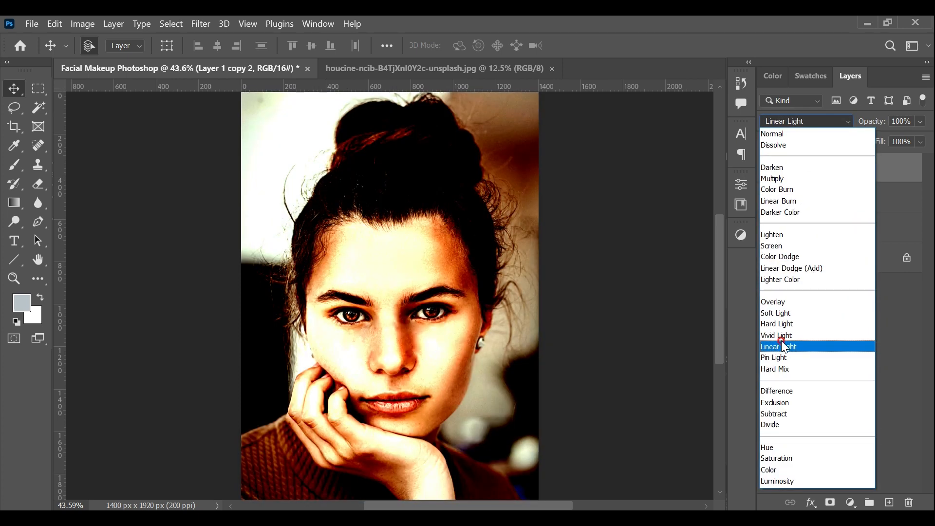
left_click(781, 332)
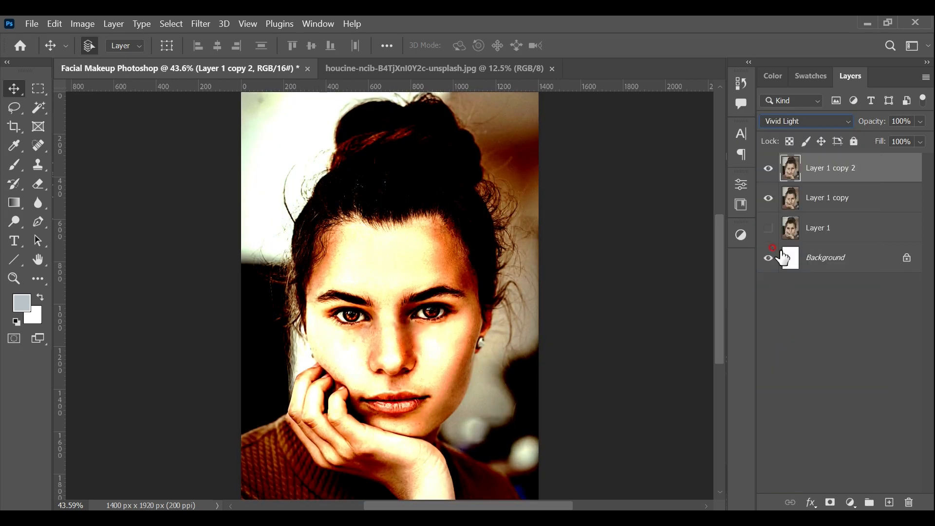
Invert the colors of the Vivid Light portrait copy
left_click(83, 24)
mouse_move(102, 57)
left_click(266, 222)
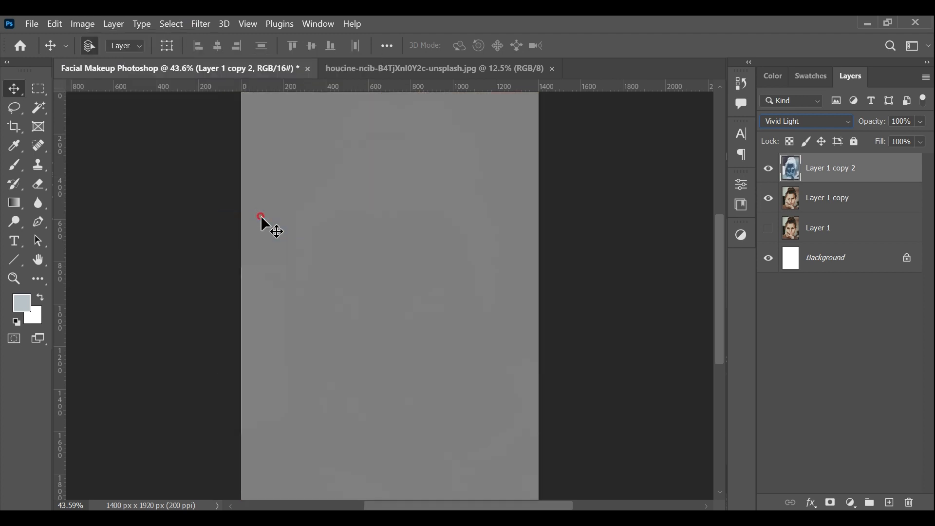
Start the High Pass filter on the inverted layer with a radius of about 3.1 pixels
left_click(208, 22)
mouse_move(345, 321)
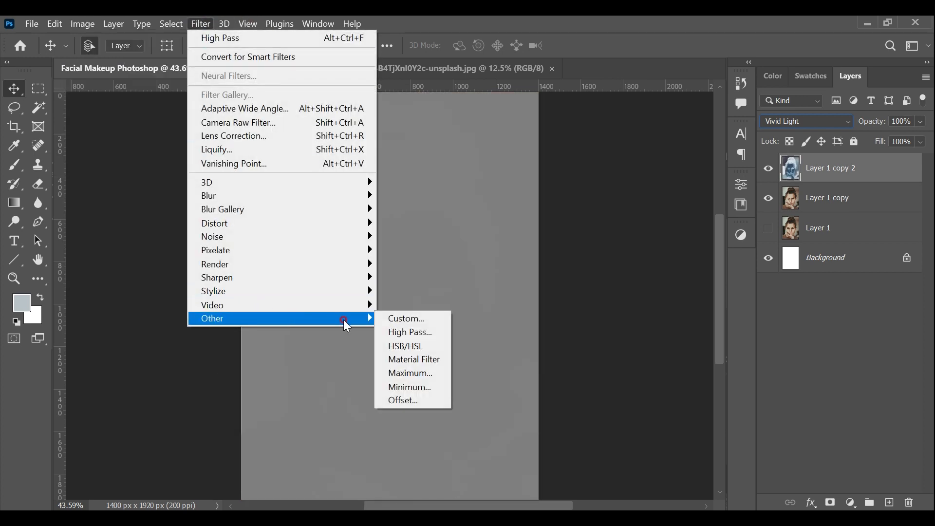
left_click(404, 332)
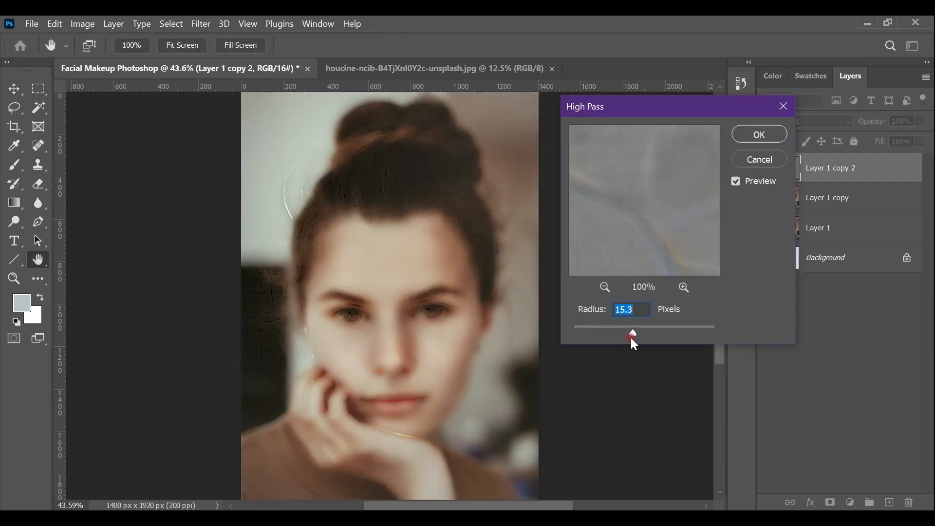
left_click_drag(617, 334, 597, 330)
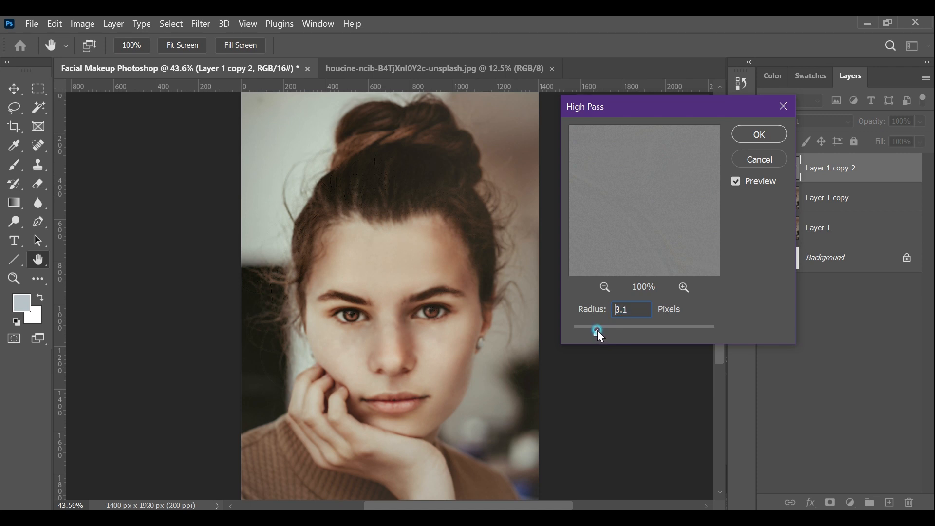
Fit the whole portrait in the High Pass preview and apply the filter with a radius of about 5.6 pixels
left_click(631, 273)
left_click(604, 288)
left_click(605, 288)
left_click(605, 288)
left_click(613, 212)
key("Up")
key("Up")
key("Up")
key("Up")
key("Up")
key("Up")
left_click(600, 334)
left_click_drag(640, 333, 619, 332)
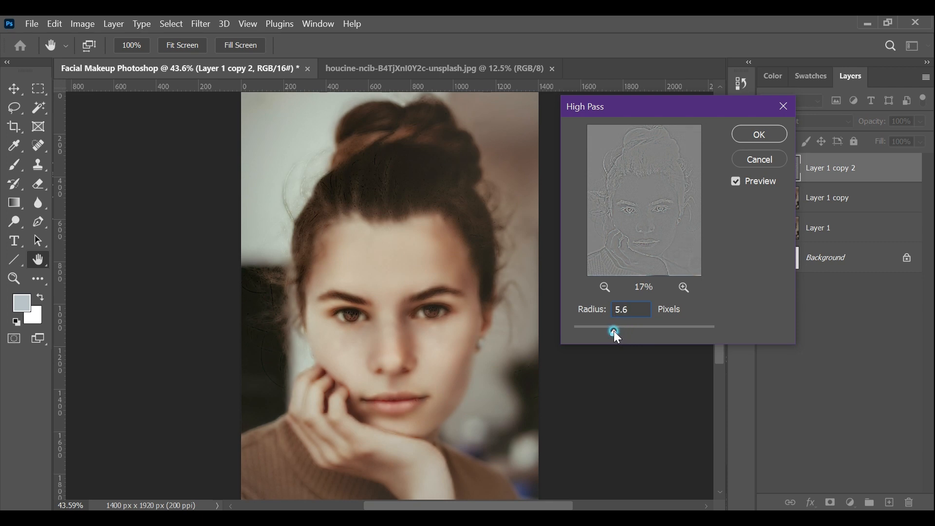
left_click(743, 129)
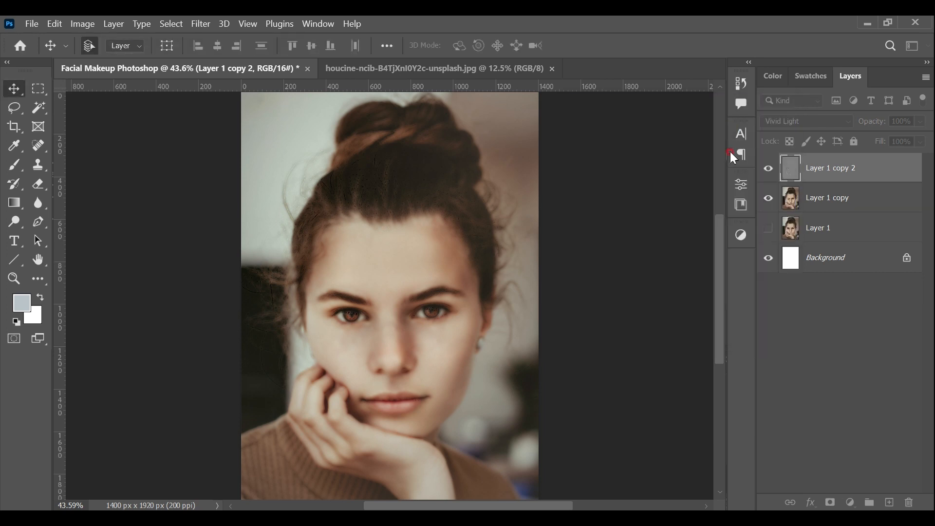
Apply a Gaussian Blur to the high-passed Vivid Light layer
left_click(215, 22)
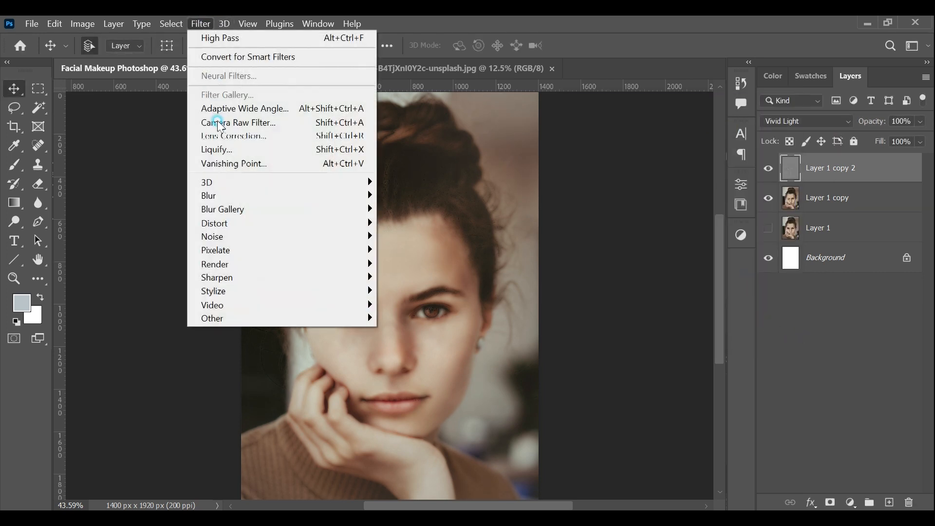
mouse_move(297, 196)
left_click(415, 251)
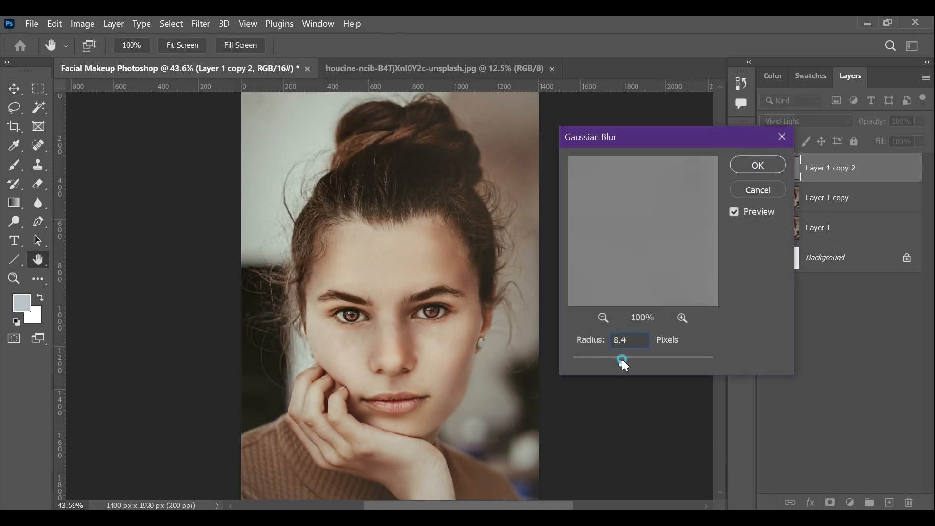
left_click(575, 252)
left_click(761, 166)
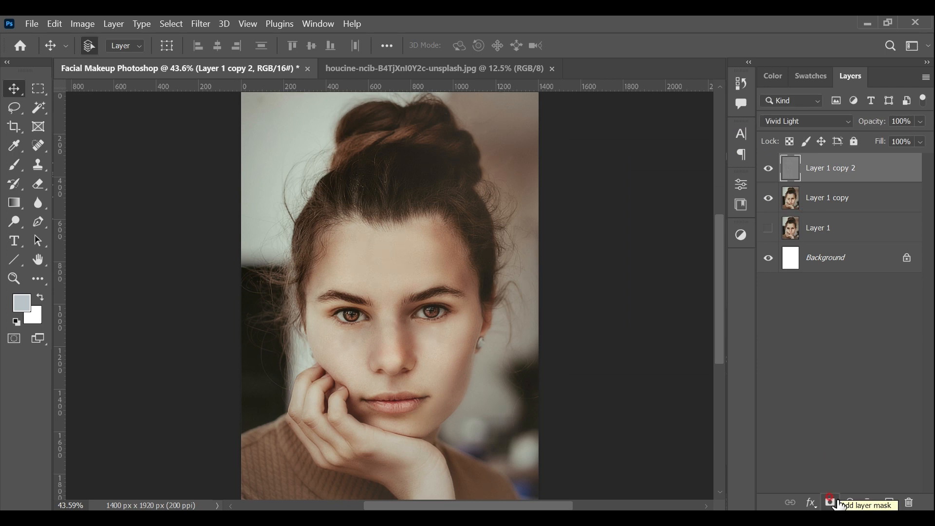
Add a layer mask to the blurred Vivid Light layer and invert the mask to black
left_click(838, 503)
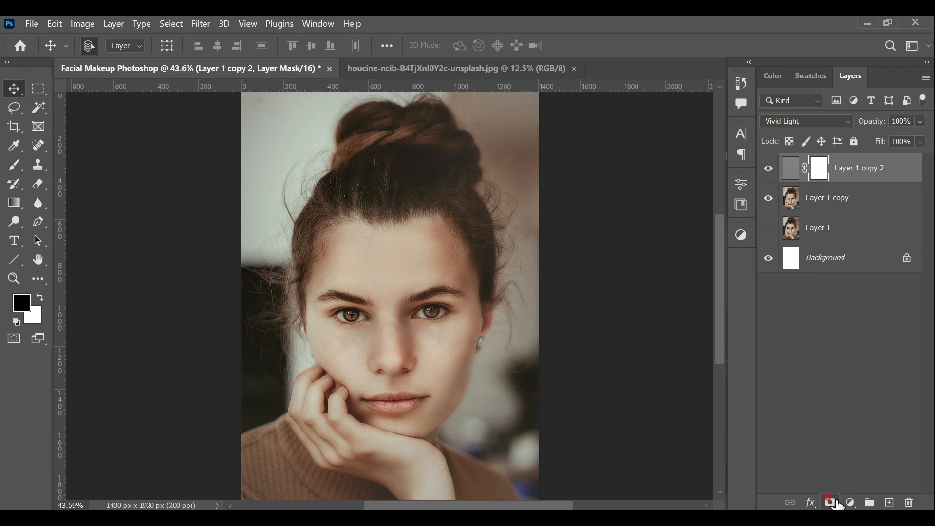
key("ctrl+i")
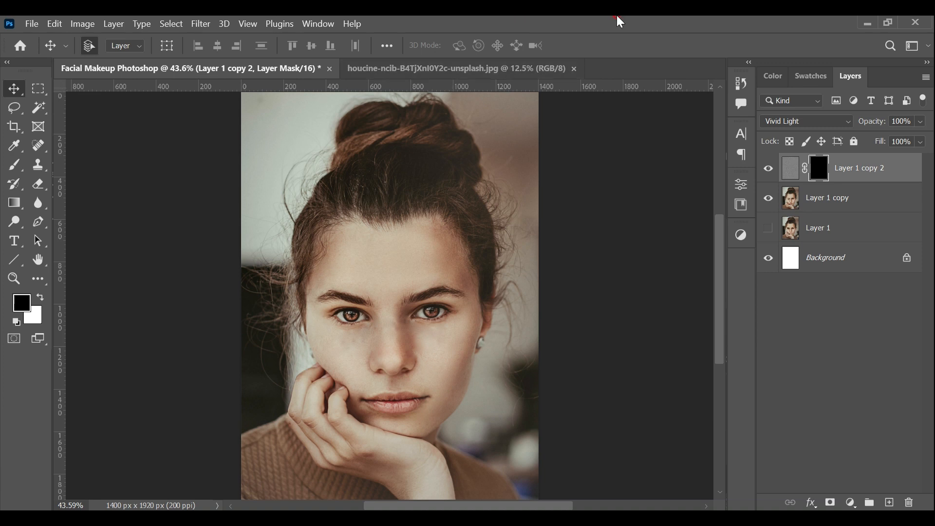
Brush white at 33% flow on the black mask over the forehead and the skin around the eyes
key("ctrl+plus")
key("ctrl+plus")
key("ctrl+plus")
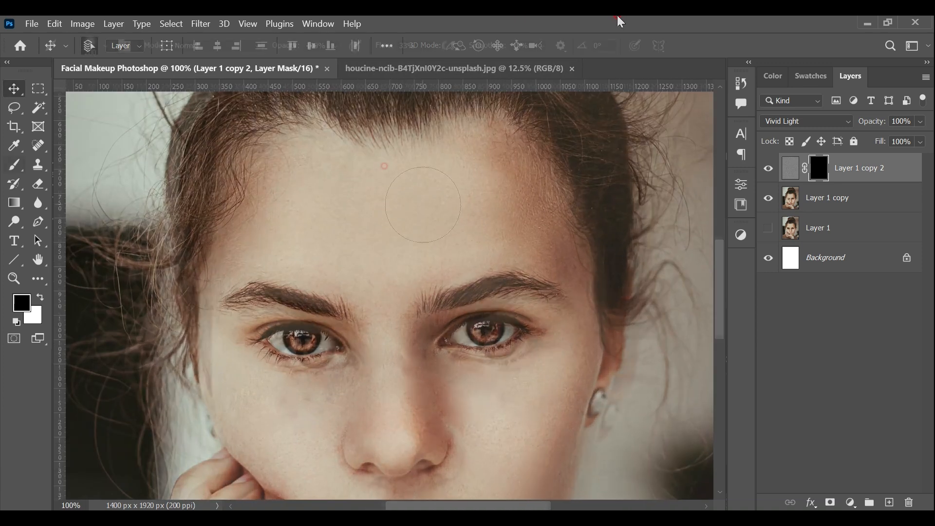
key("b")
key("bracketright")
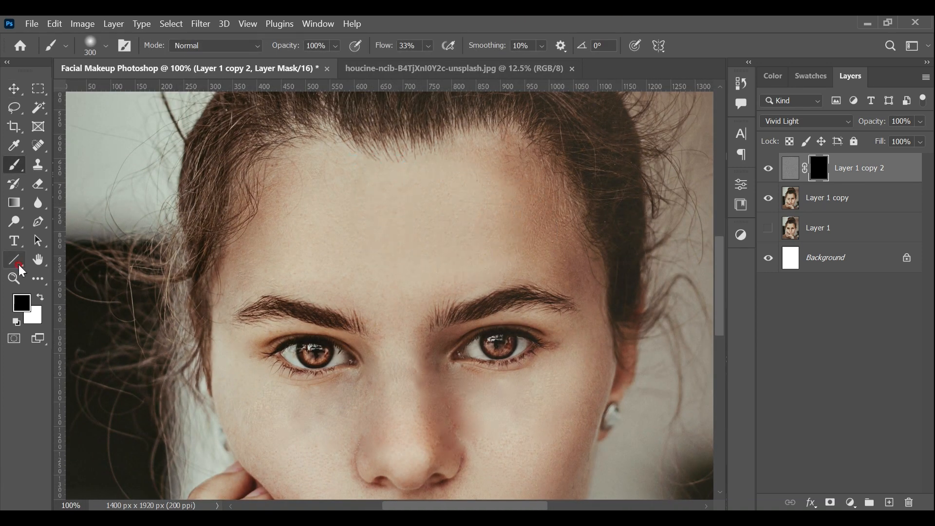
left_click(40, 297)
mouse_move(362, 210)
left_mouse_down()
mouse_move(416, 214)
mouse_move(323, 177)
mouse_move(270, 248)
mouse_move(288, 205)
left_mouse_up()
key("bracketleft")
key("bracketleft")
key("bracketleft")
key("bracketleft")
key("bracketleft")
key("bracketleft")
key("bracketleft")
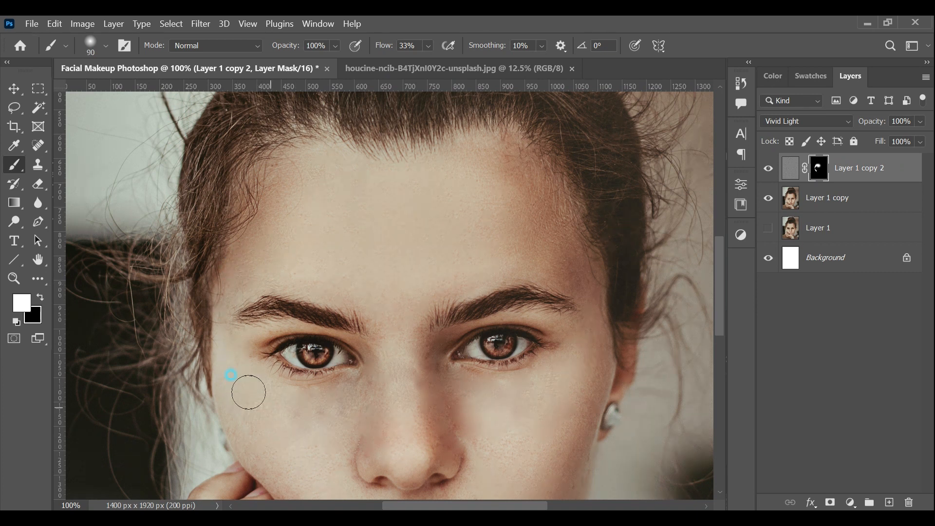
Brush white on the mask over the earring-side cheek and beside the nose and mouth, varying the brush size
left_click_drag(387, 318, 374, 181)
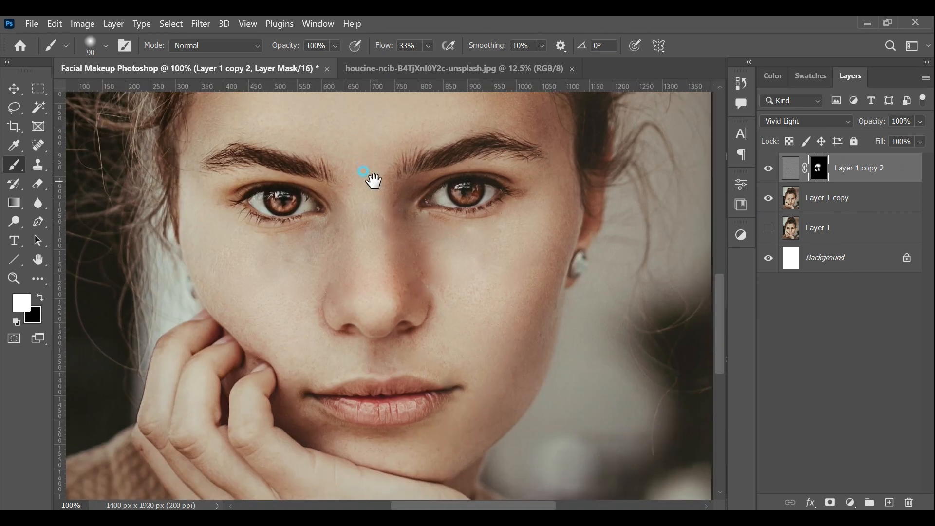
left_click_drag(470, 281, 508, 308)
key("bracketright")
key("bracketright")
key("bracketright")
key("bracketright")
mouse_move(532, 247)
left_mouse_down()
mouse_move(538, 269)
mouse_move(476, 338)
mouse_move(465, 306)
mouse_move(476, 345)
mouse_move(528, 281)
left_mouse_up()
key("bracketleft")
key("bracketleft")
key("bracketleft")
key("bracketleft")
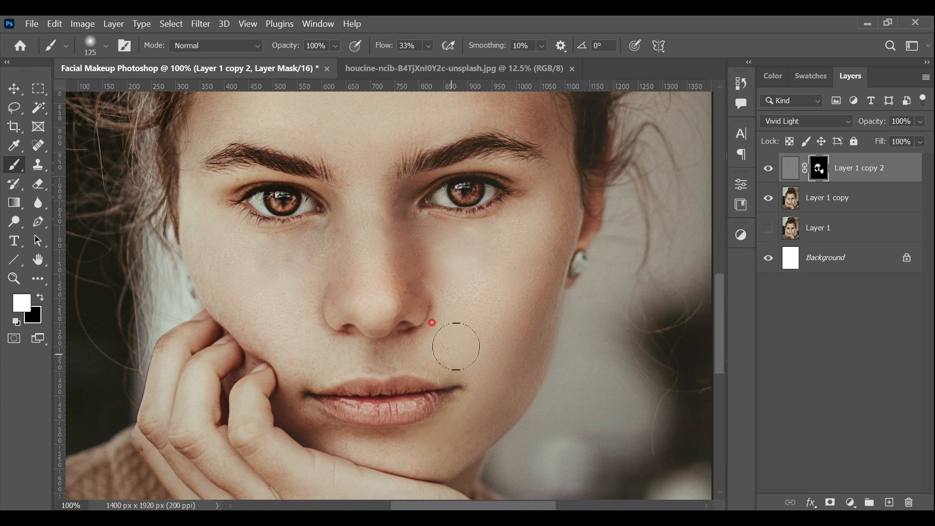
left_click(14, 89)
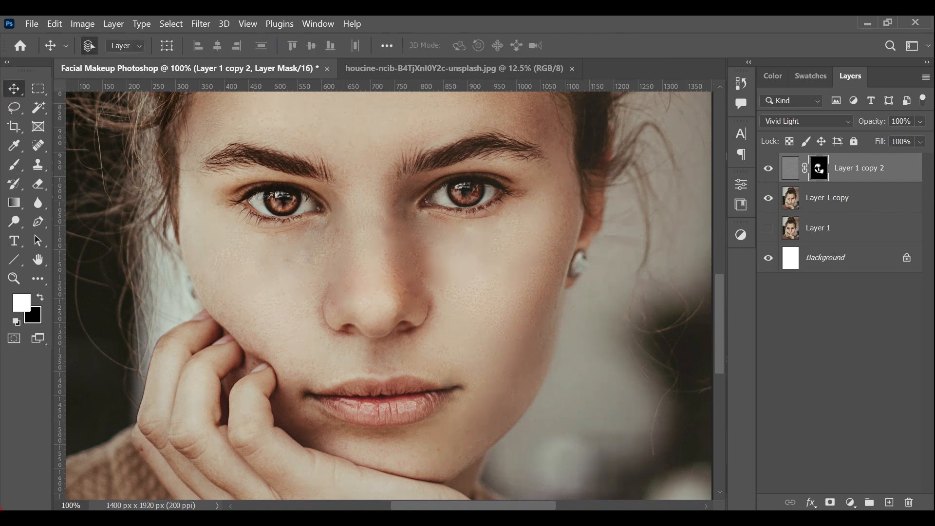
Paint white on the Vivid Light layer's mask to smooth the earring-side cheek and the forehead
key("b")
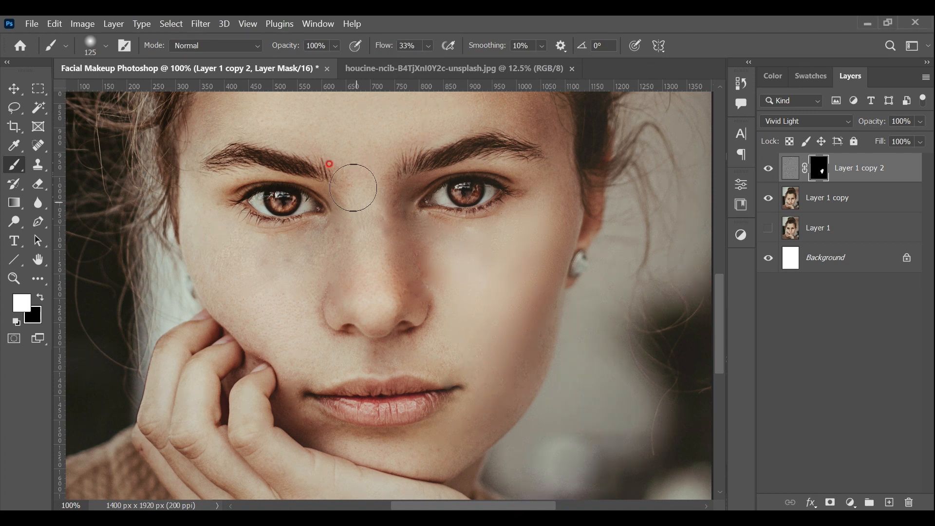
key("bracketleft")
left_click_drag(498, 292, 507, 364)
key("bracketright")
key("bracketright")
key("bracketright")
key("bracketright")
mouse_move(424, 181)
left_mouse_down()
mouse_move(484, 193)
mouse_move(451, 151)
mouse_move(523, 234)
mouse_move(433, 268)
mouse_move(450, 234)
mouse_move(420, 216)
mouse_move(406, 190)
mouse_move(457, 167)
mouse_move(310, 184)
mouse_move(286, 175)
mouse_move(260, 204)
mouse_move(262, 249)
mouse_move(338, 284)
mouse_move(278, 238)
mouse_move(254, 237)
mouse_move(239, 213)
left_mouse_up()
Paint white on the mask with a smaller brush over the hand-side cheek and the skin below the eye
key("bracketleft")
key("bracketleft")
key("bracketleft")
left_click_drag(200, 295, 299, 284)
left_click_drag(194, 264, 200, 255)
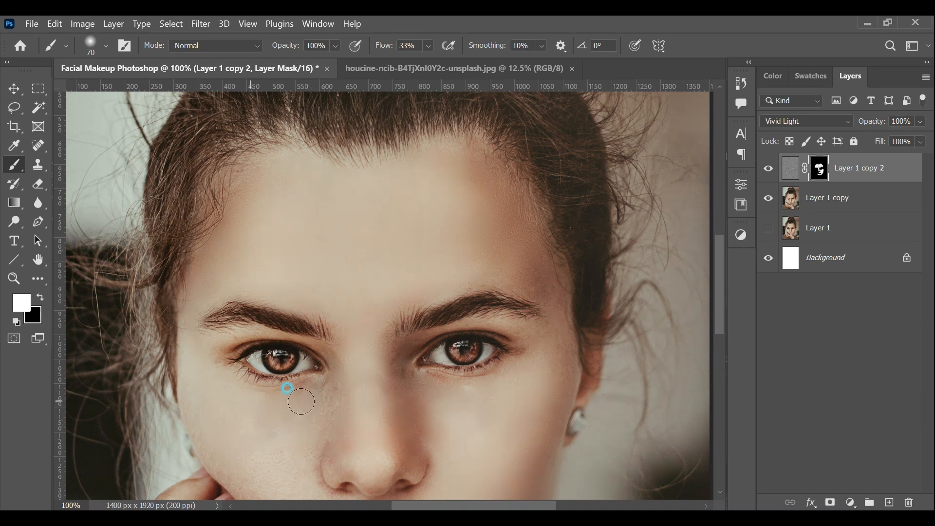
mouse_move(343, 293)
left_mouse_down()
mouse_move(384, 214)
mouse_move(384, 125)
left_mouse_up()
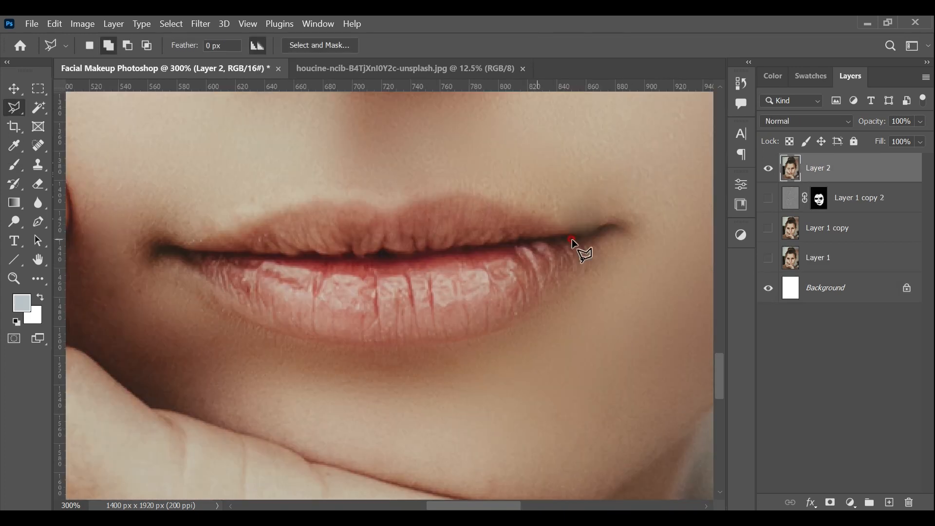
Trace the outer contour of both lips with the Polygonal Lasso to select the whole mouth
left_click(570, 232)
left_click(492, 207)
left_click(461, 192)
left_click(410, 204)
left_click(401, 212)
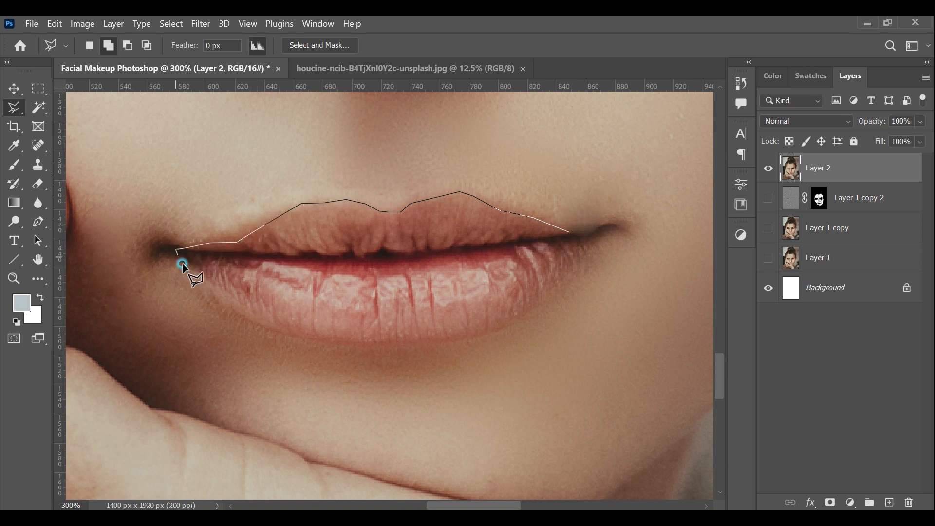
left_click(257, 322)
left_click(280, 331)
left_click(360, 342)
left_click(487, 333)
left_click(531, 303)
left_click(597, 236)
left_click(569, 233)
Subtract the dark gap between the upper and lower lips from the mouth selection with the Polygonal Lasso
left_click(130, 44)
left_click(561, 236)
left_click(536, 238)
left_click(510, 238)
left_click(494, 244)
left_click(475, 243)
left_click(459, 244)
left_click(444, 250)
left_click(429, 248)
left_click(413, 253)
left_click(398, 253)
left_click(381, 249)
left_click(369, 256)
left_click(353, 255)
left_click(353, 251)
left_click(344, 256)
left_click(306, 253)
left_click(276, 255)
left_click(224, 253)
left_click(376, 262)
left_click(444, 256)
left_click(504, 246)
left_click(559, 237)
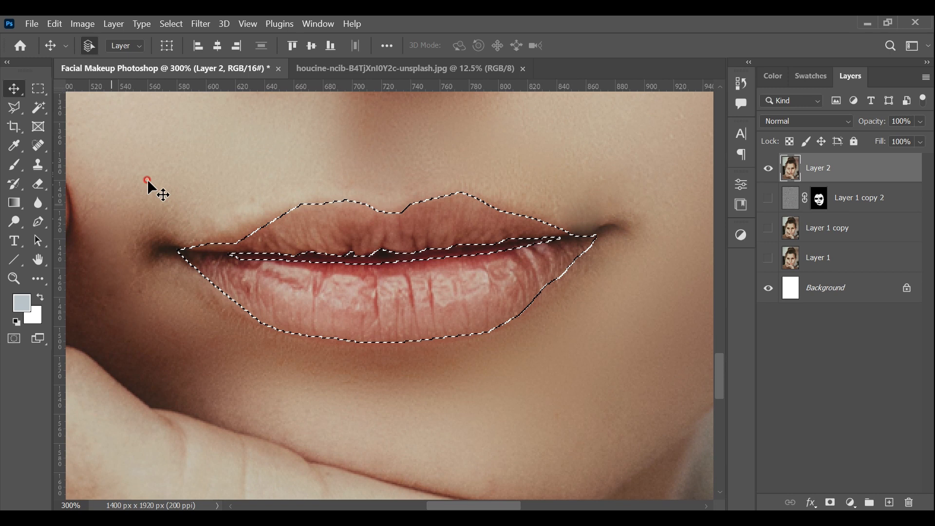
Feather the lip selection by 3.5 pixels
right_click(297, 209)
left_click(323, 242)
type("3.5")
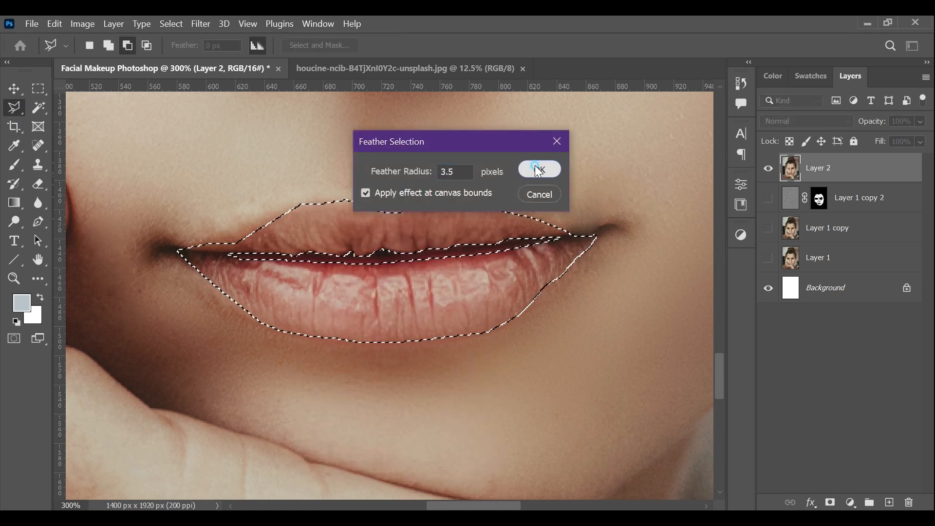
left_click(535, 168)
left_click(17, 89)
Add a solid color fill layer in b20000 over the selected lips and set its blending mode to Multiply
left_click(852, 502)
left_click(850, 243)
left_click(690, 227)
mouse_move(751, 238)
left_mouse_down()
mouse_move(750, 211)
mouse_move(732, 271)
left_mouse_up()
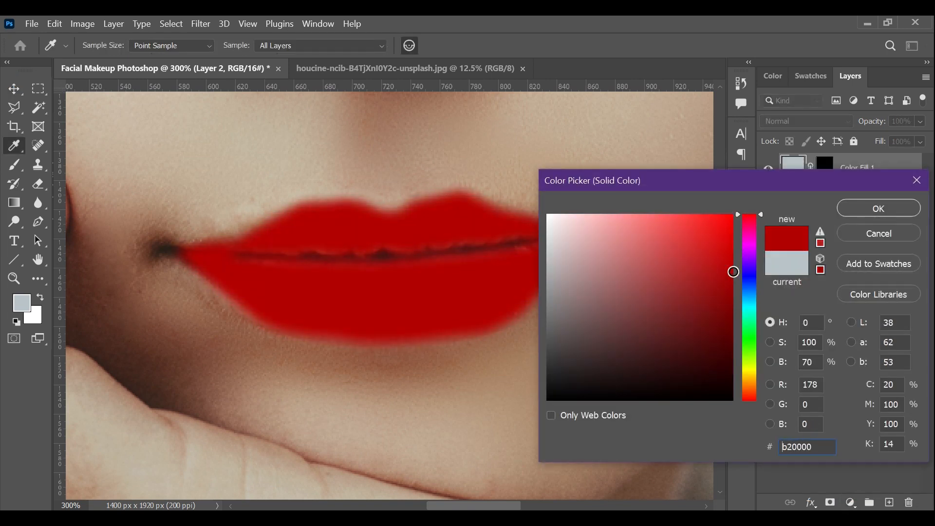
left_click(862, 204)
left_click(807, 127)
left_click(796, 180)
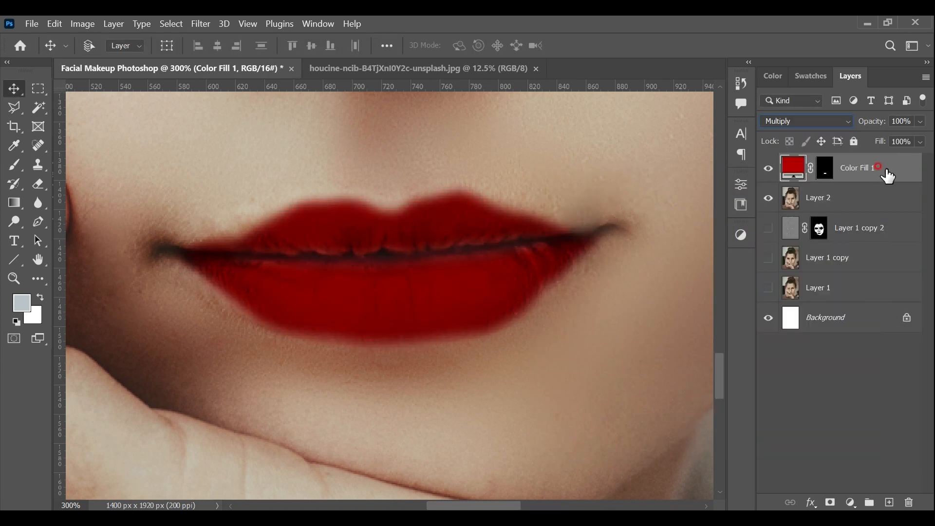
Split the lip color layer's Blend If underlying-layer sliders to 0/104 for the shadows and 76/255 for the highlights
key("ctrl+minus")
right_click(902, 181)
left_click(770, 34)
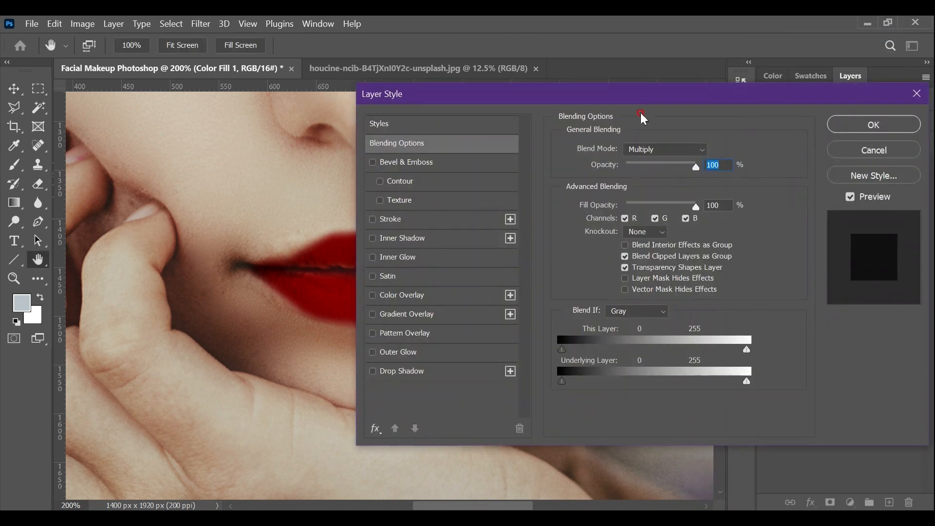
left_click_drag(656, 88, 797, 78)
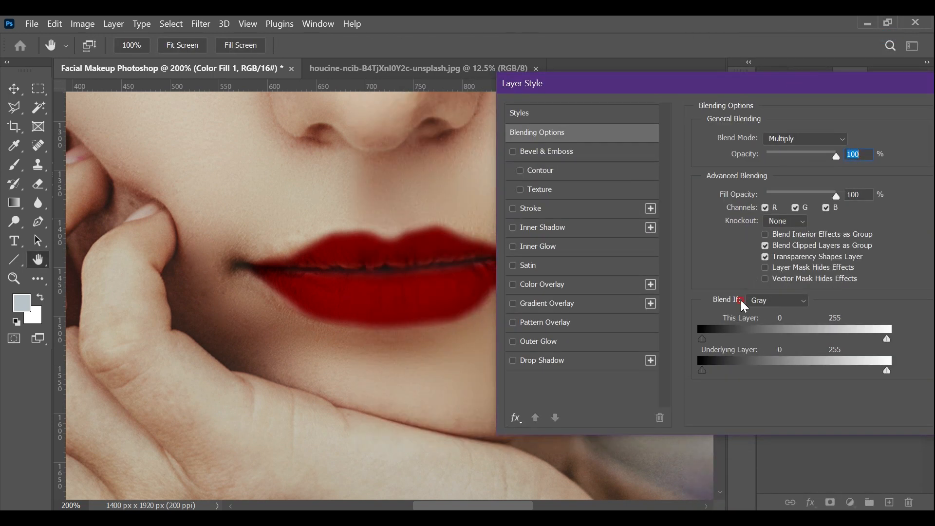
left_click_drag(721, 375, 771, 375)
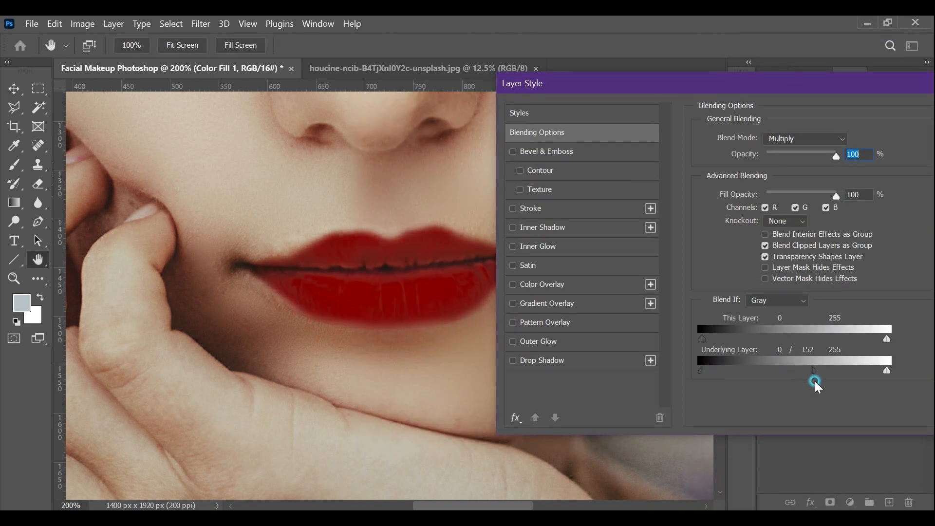
left_click_drag(829, 378, 744, 387)
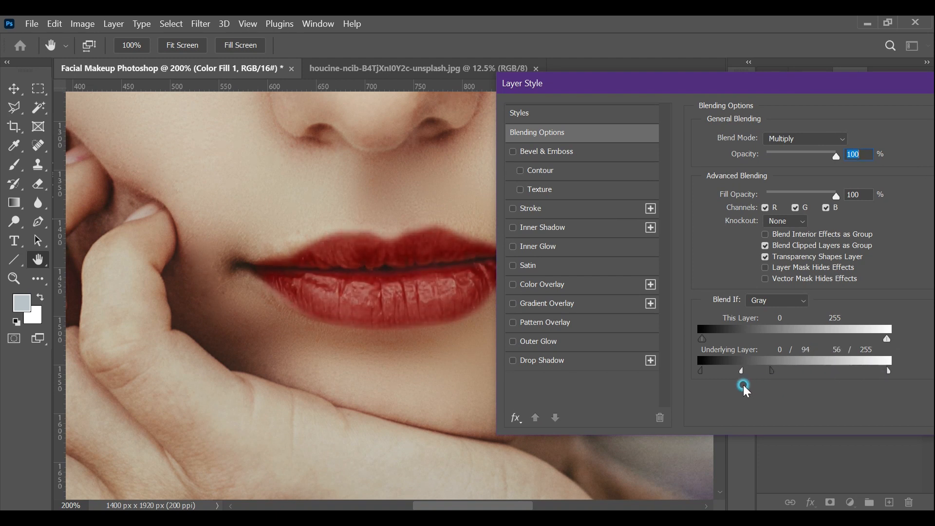
left_click_drag(804, 378, 787, 378)
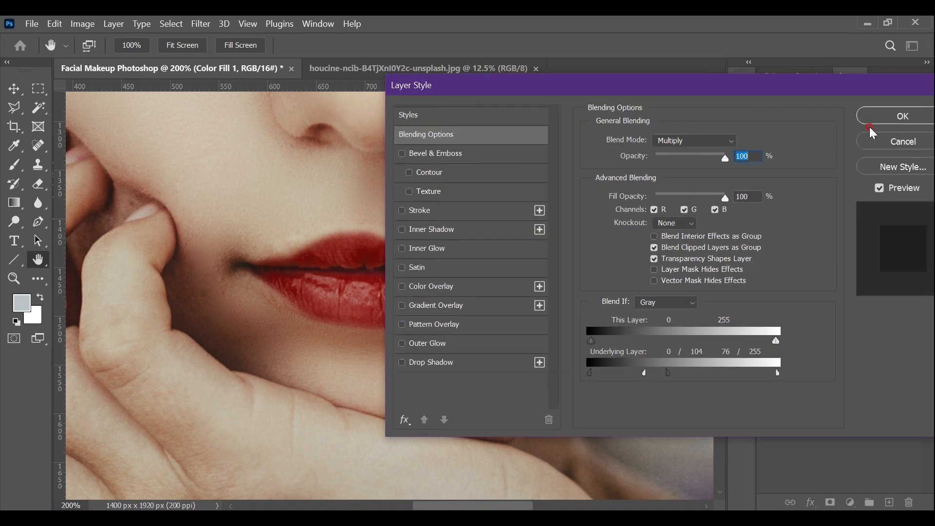
left_click(897, 115)
Toggle the top layer's visibility off and on to compare the portrait before and after the makeup
key("v")
key("ctrl+0")
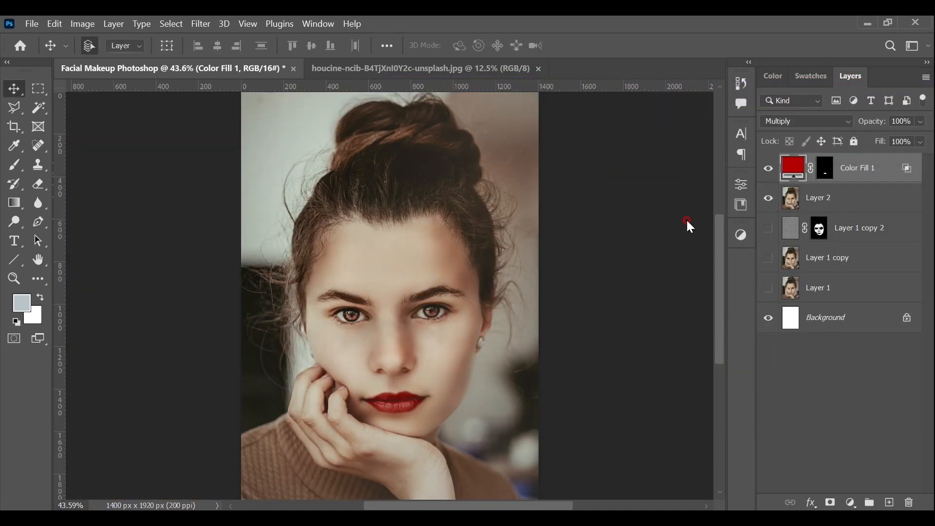
left_click(768, 168)
left_click(768, 169)
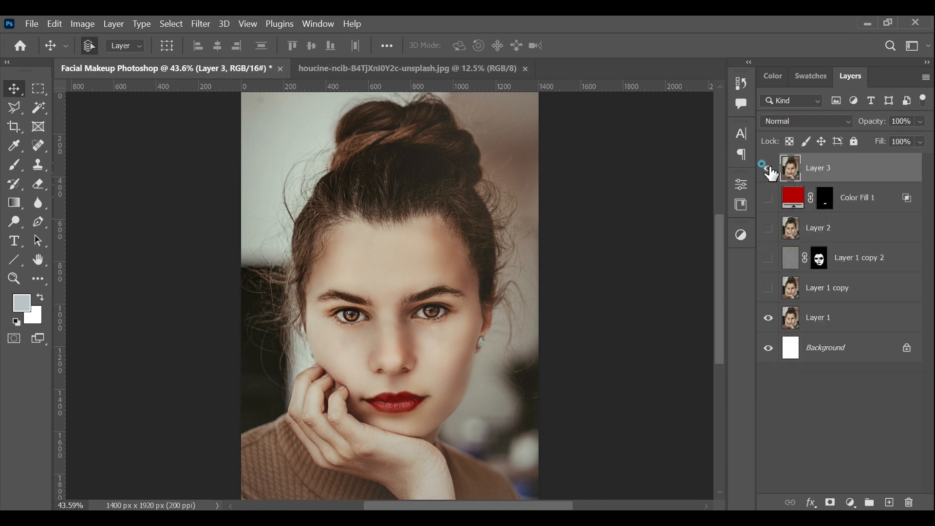
left_click(769, 169)
left_click(769, 169)
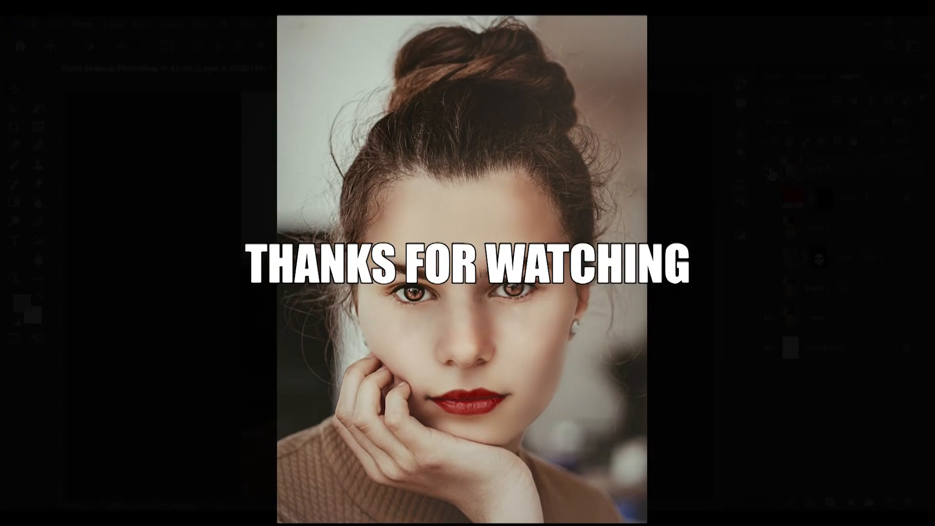